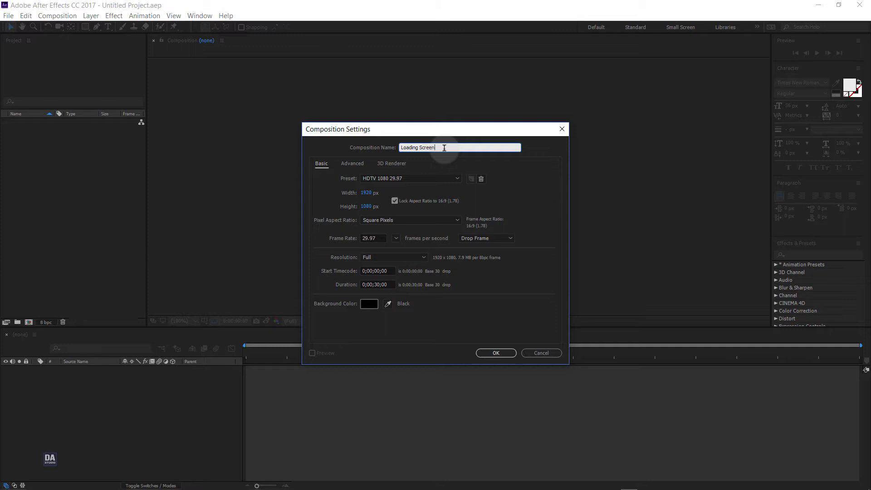
- Create the Loading Screen composition at 30 fps, Full resolution, white background, aspect ratio unlocked
click(395, 201)
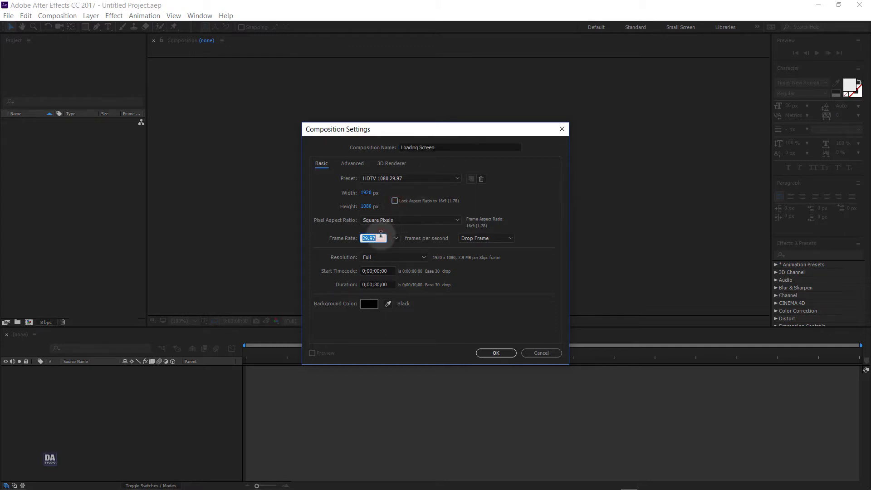
click(386, 235)
text(30)
click(395, 258)
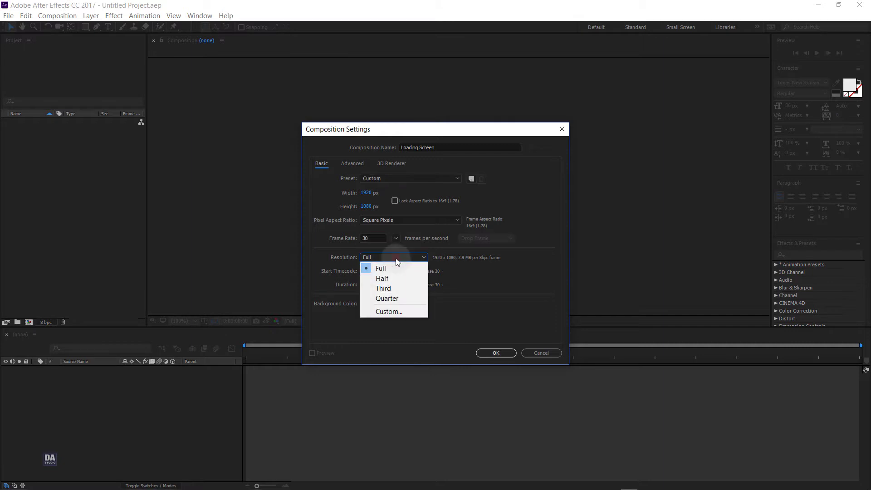
click(494, 280)
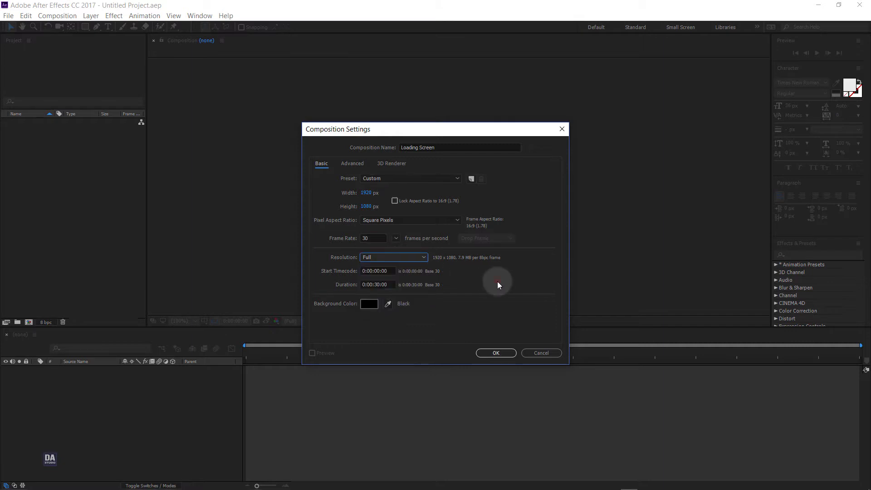
click(375, 304)
click(331, 195)
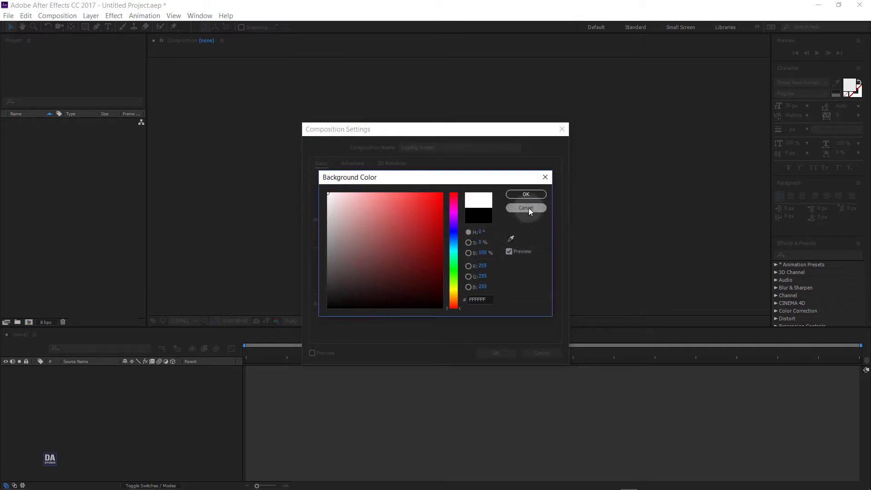
click(523, 195)
click(504, 352)
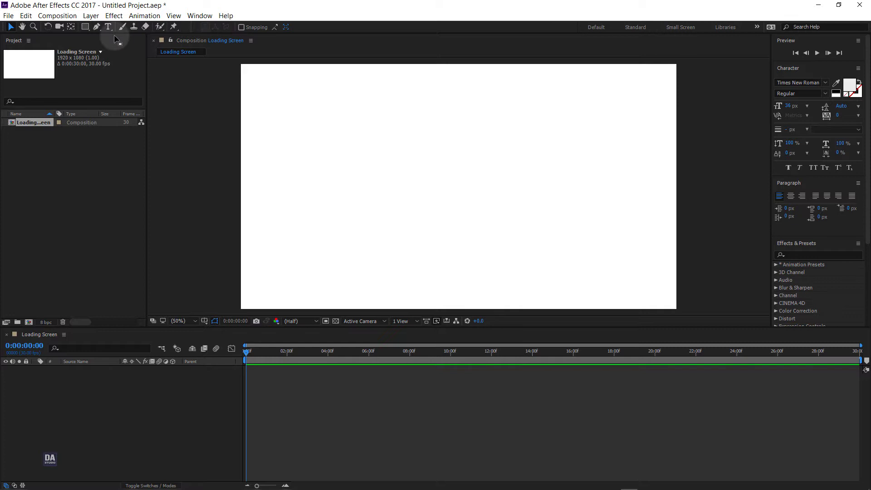
- Draw a blue-filled circle near the canvas centre with the Ellipse Tool
drag(87, 27, 109, 45)
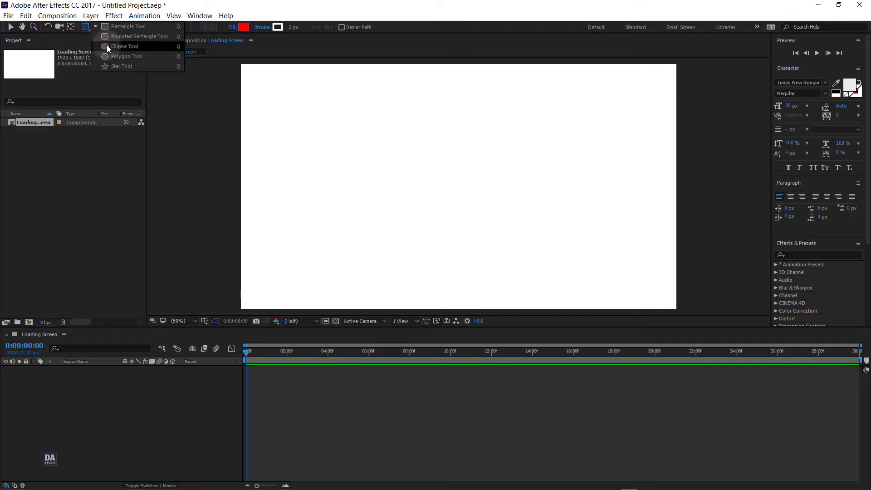
click(244, 28)
mouse_move(454, 204)
mouse_down()
mouse_move(454, 253)
mouse_move(454, 233)
mouse_up()
click(412, 212)
key(Return)
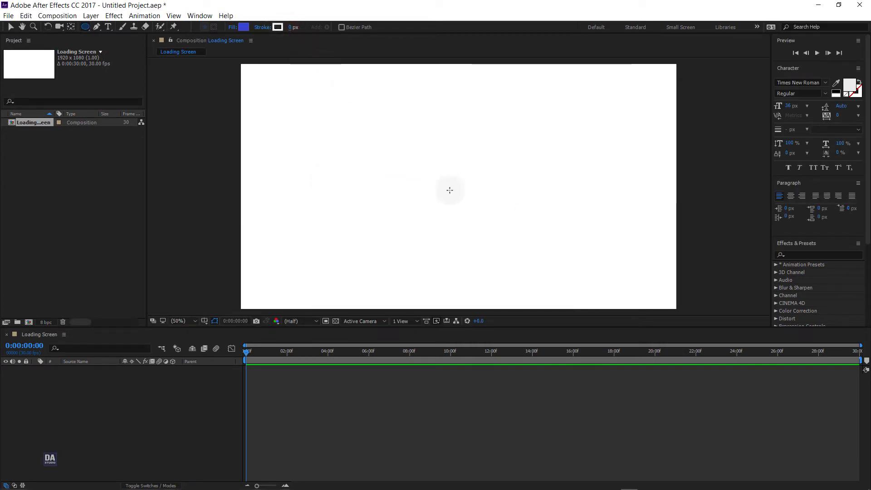
drag(450, 190, 505, 246)
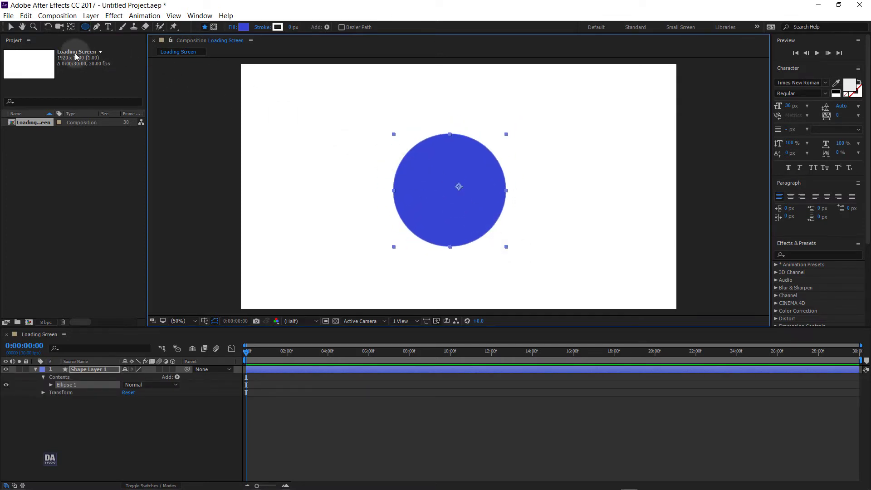
- Centre the circle in the composition and nudge it into place
click(11, 27)
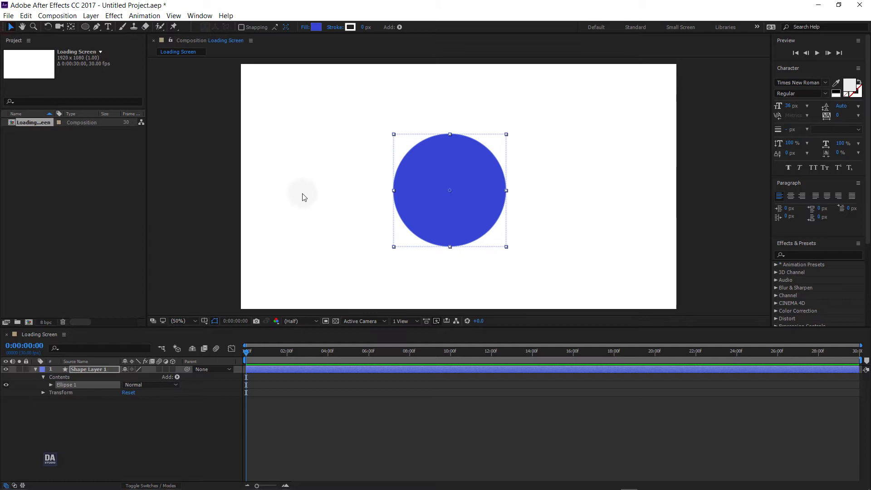
key(ctrl+Home)
drag(435, 213, 460, 217)
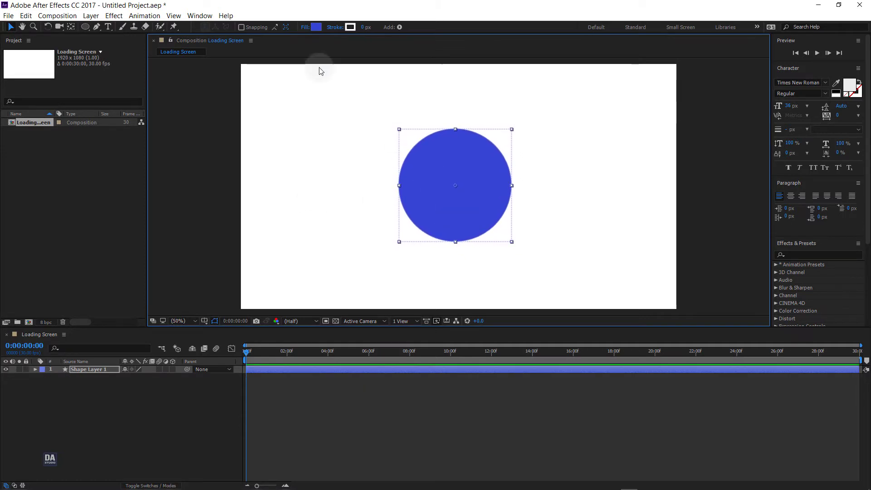
- Change the circle's fill colour from blue to cyan
click(315, 27)
click(429, 209)
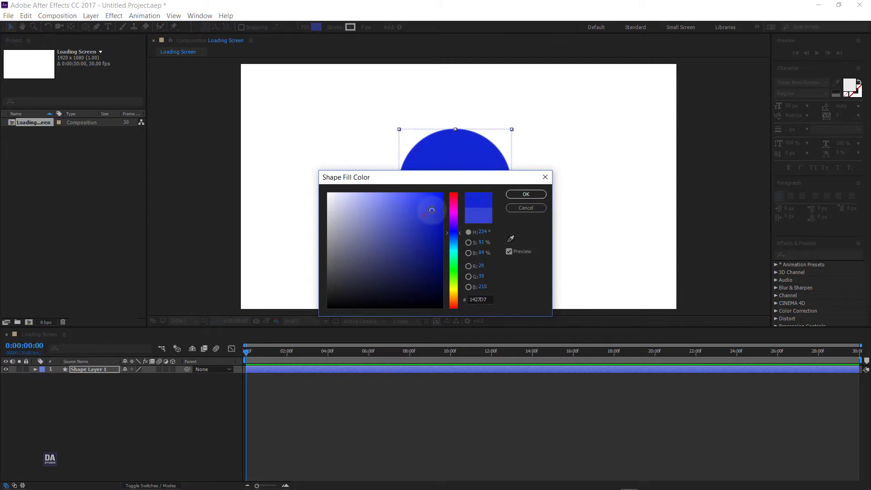
click(452, 258)
drag(453, 258, 453, 250)
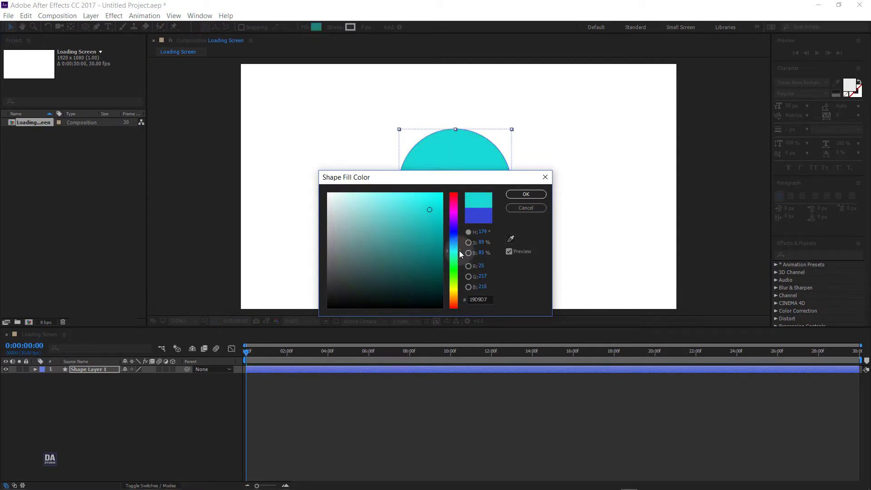
click(540, 195)
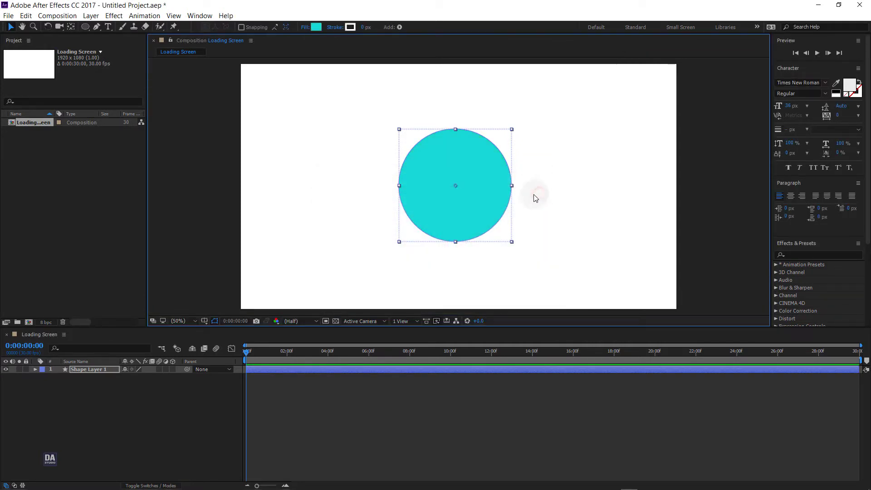
- Apply Turbulent Displace to the cyan circle and enable the Evolution stopwatch
click(804, 245)
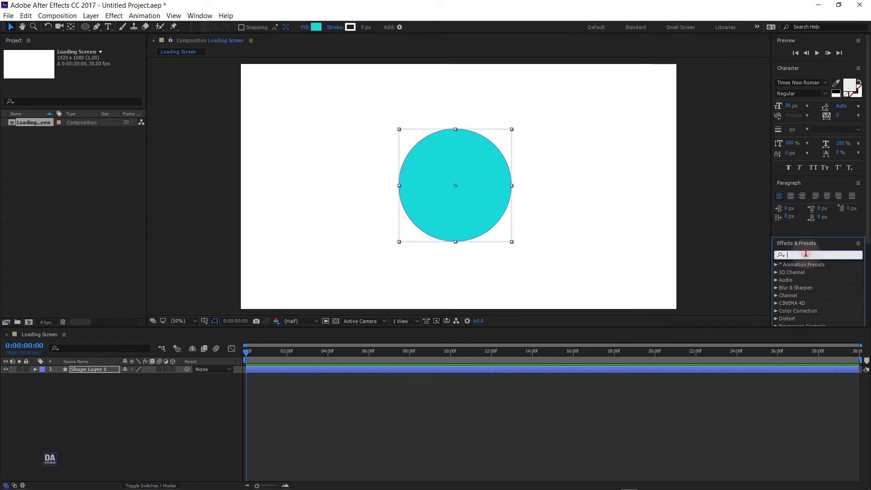
text(turbul)
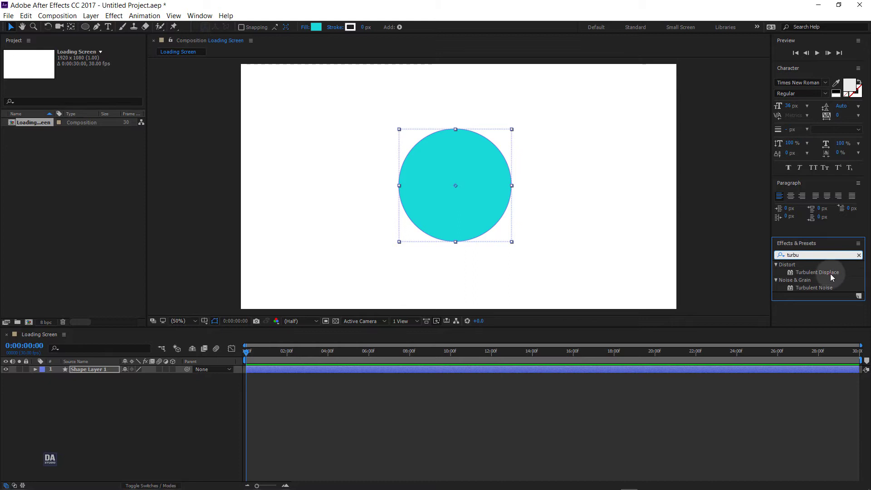
drag(817, 272, 496, 223)
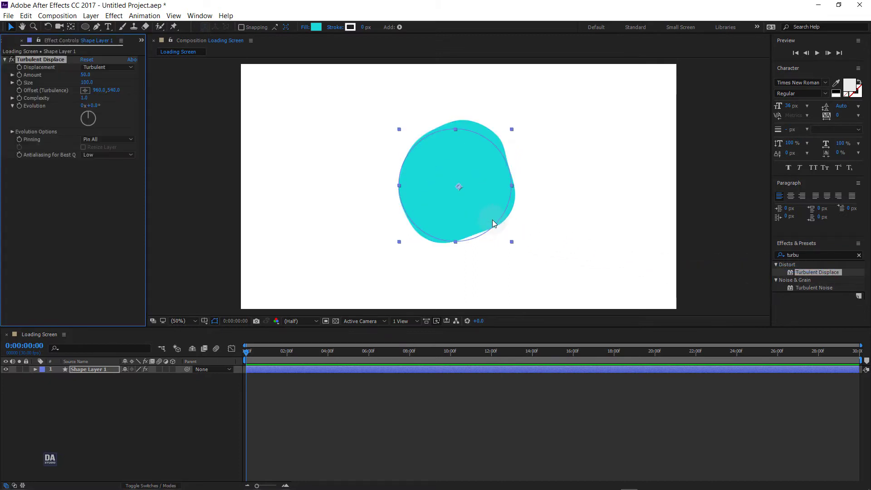
click(35, 369)
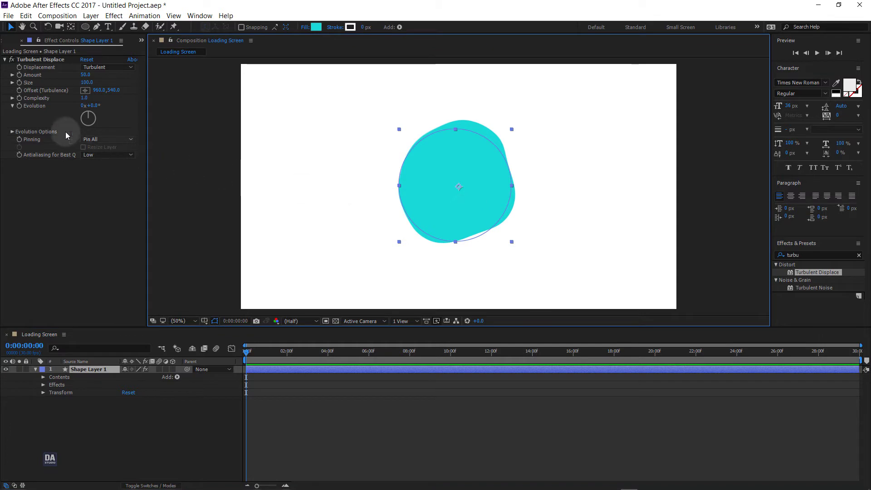
click(18, 106)
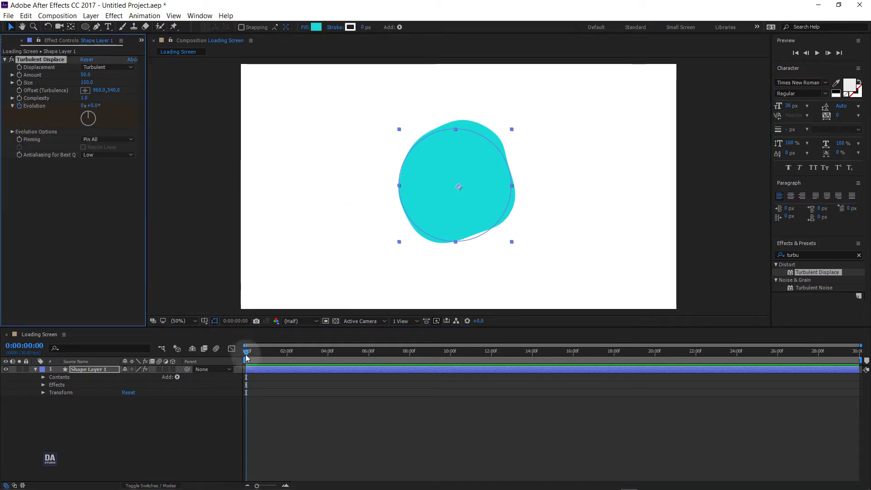
- Add an Evolution keyframe of two full revolutions near five seconds
drag(246, 352, 368, 365)
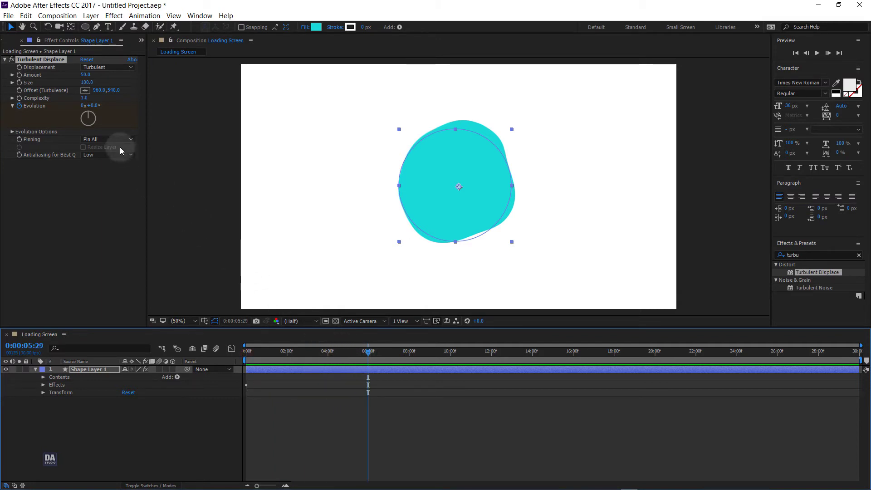
click(84, 106)
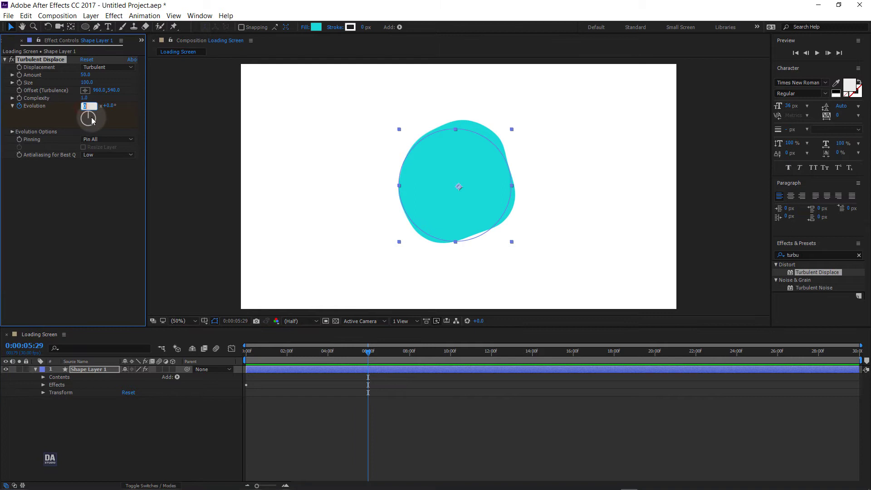
text(2)
key(Return)
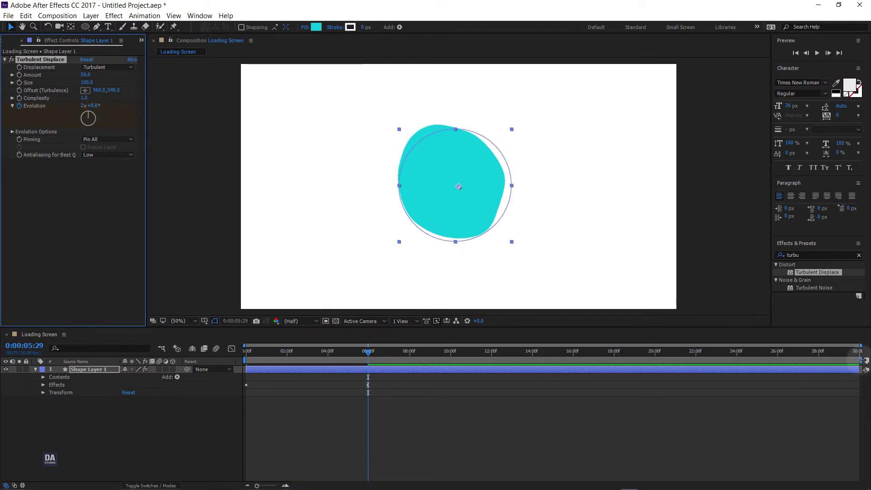
- End the preview range at six seconds and play the wobbling blob from the start
click(676, 377)
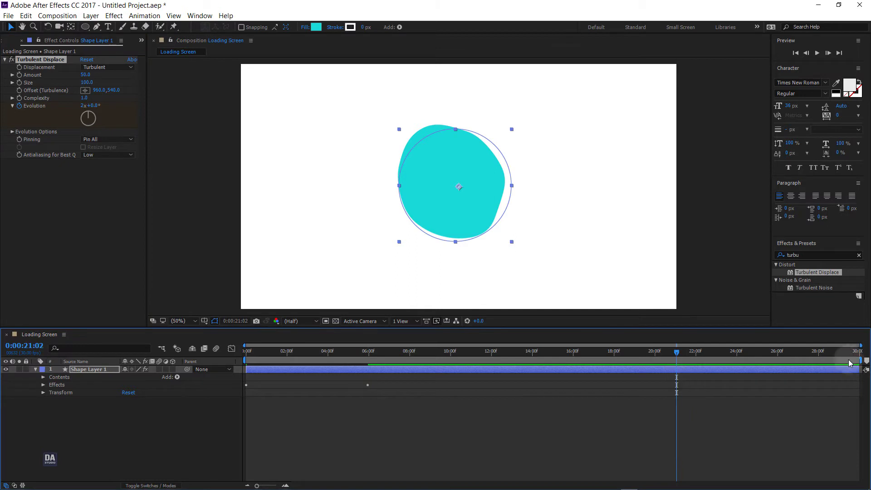
drag(858, 361, 374, 378)
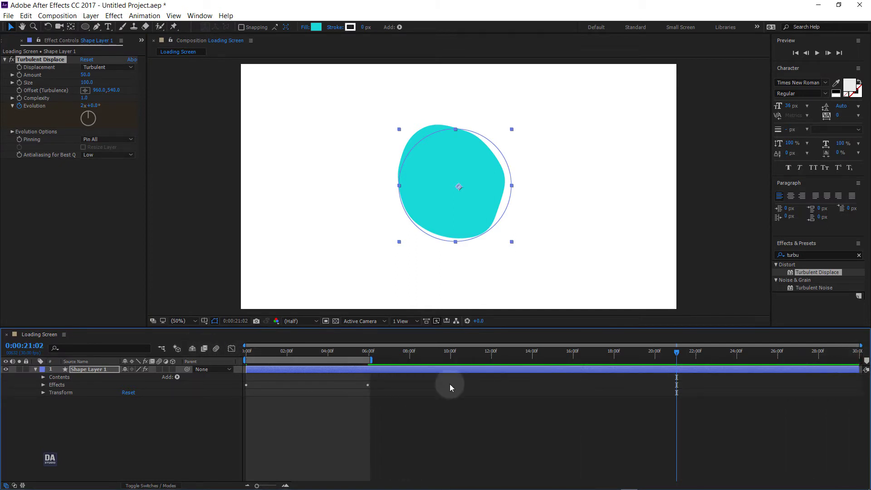
click(674, 353)
drag(674, 354, 246, 401)
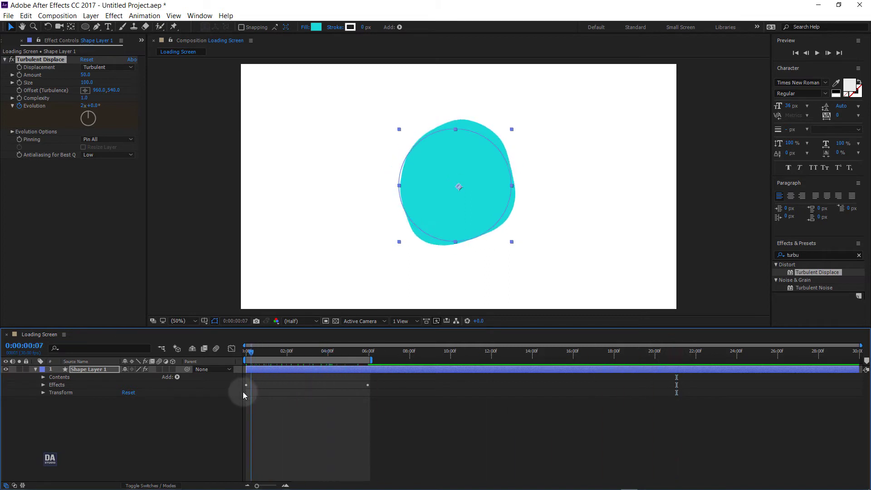
key(space)
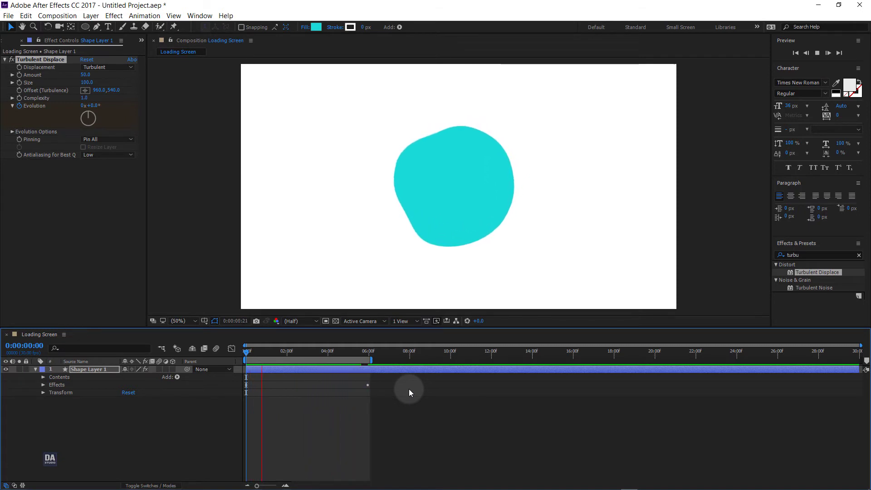
key(space)
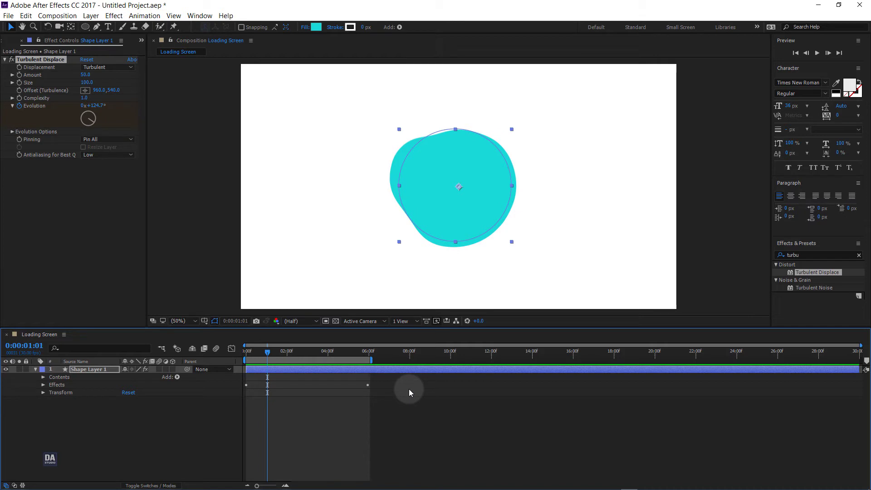
- Return the playhead to the start and reselect the cyan blob layer
click(409, 392)
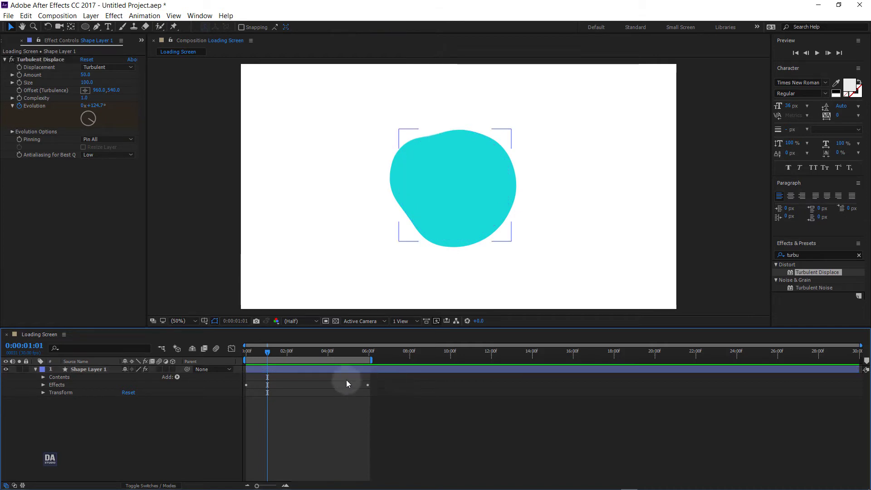
drag(268, 354, 246, 354)
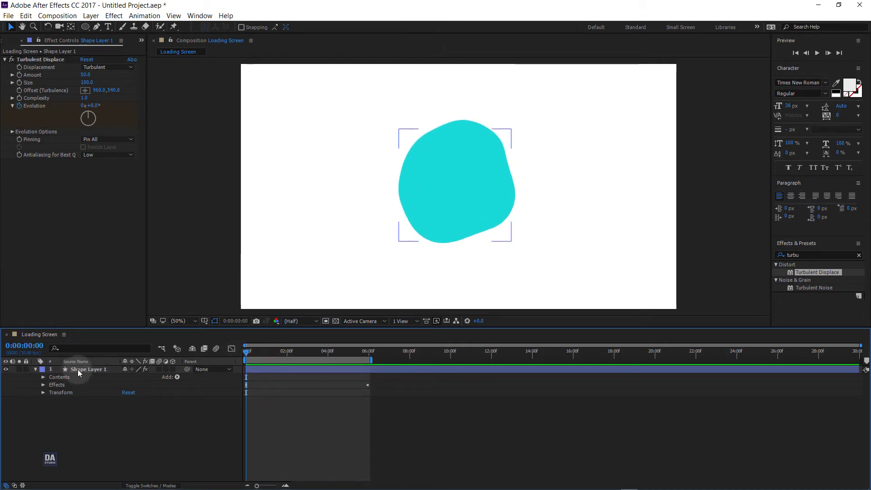
click(88, 370)
- Duplicate the cyan blob layer and recolour the copy's fill hot pink
click(25, 15)
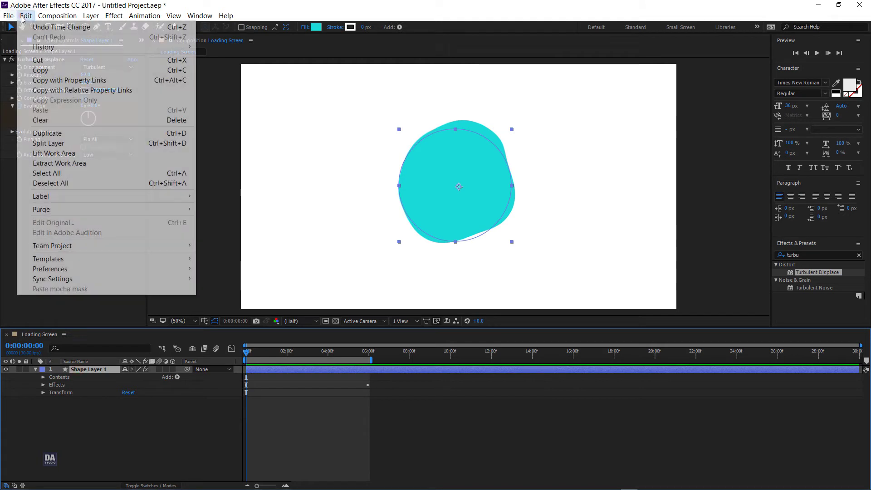
click(47, 133)
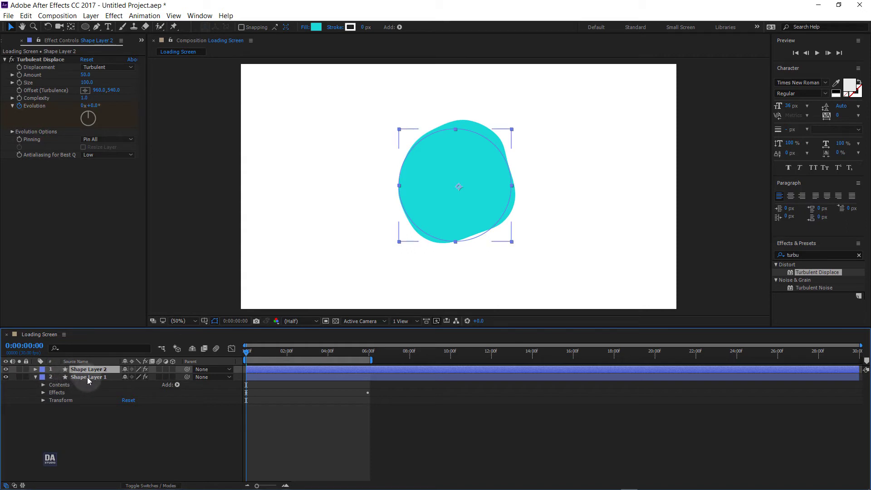
click(316, 27)
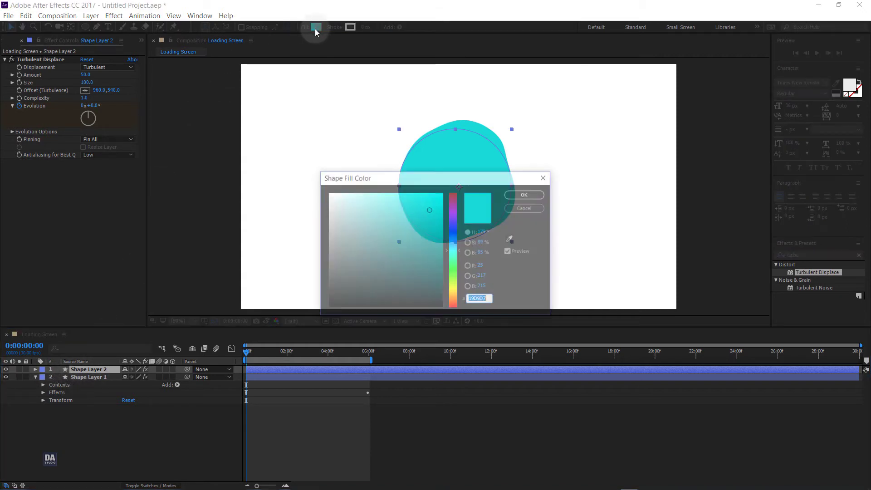
mouse_move(454, 248)
mouse_down()
mouse_move(455, 300)
mouse_move(458, 198)
mouse_move(416, 196)
mouse_up()
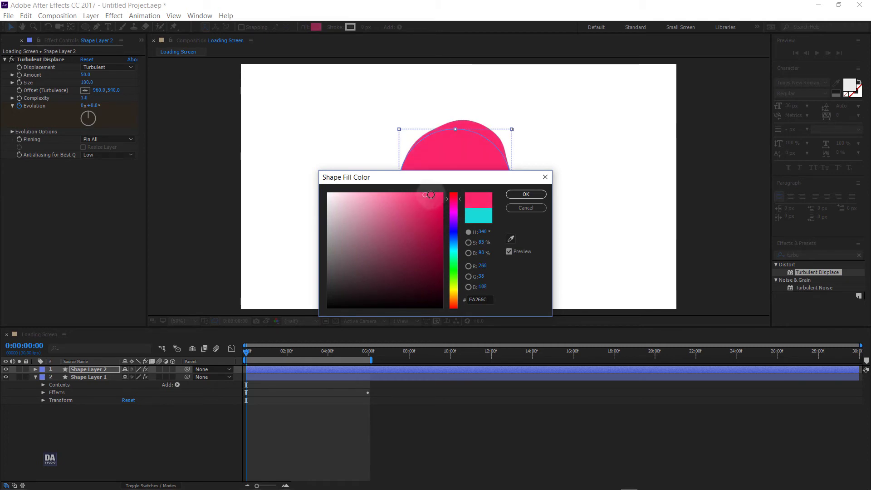
click(526, 194)
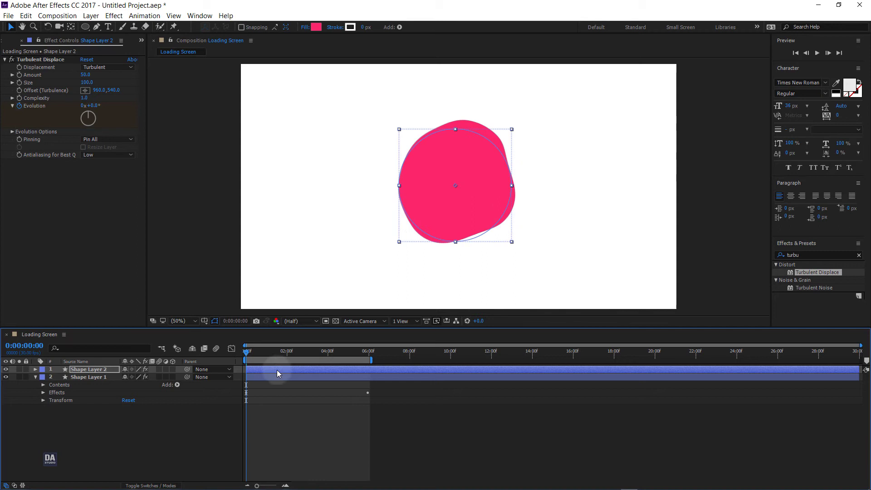
- Set the pink blob's starting Evolution value to 2
drag(247, 352, 345, 365)
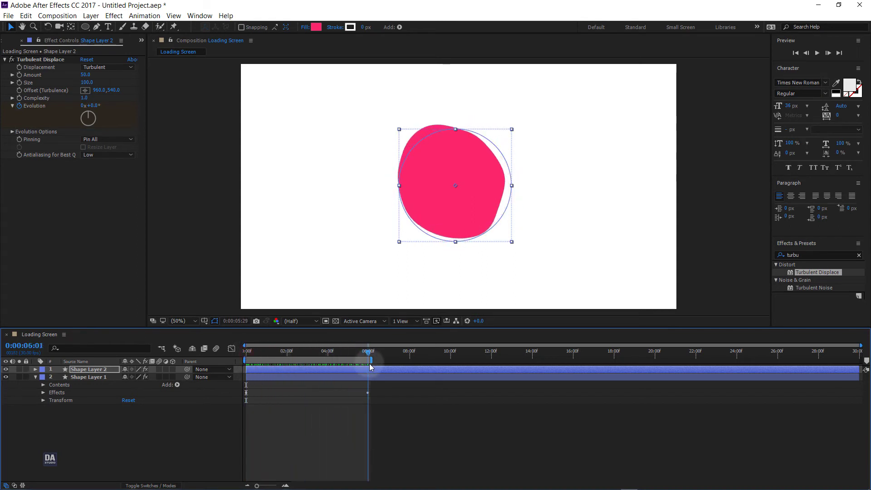
drag(345, 366, 246, 352)
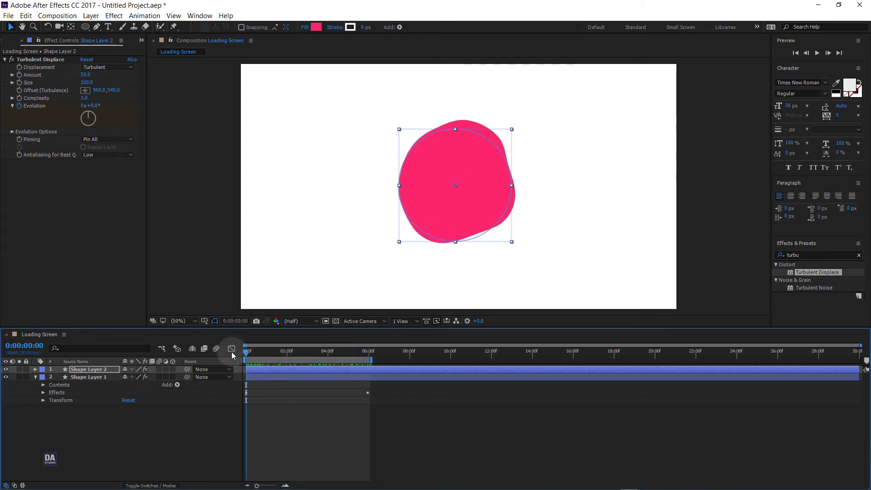
click(85, 106)
text(2)
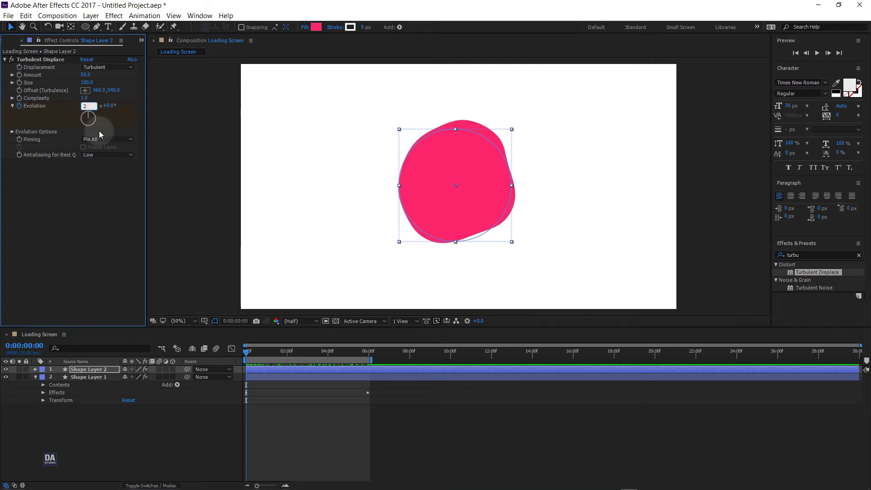
key(Return)
- Change Evolution at the last keyframe, then preview both blobs from the start
drag(248, 351, 367, 351)
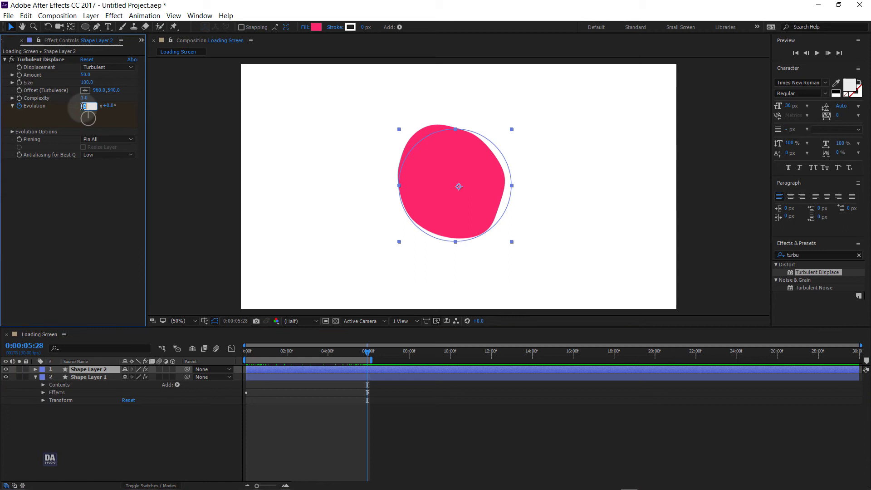
text(-4)
key(Return)
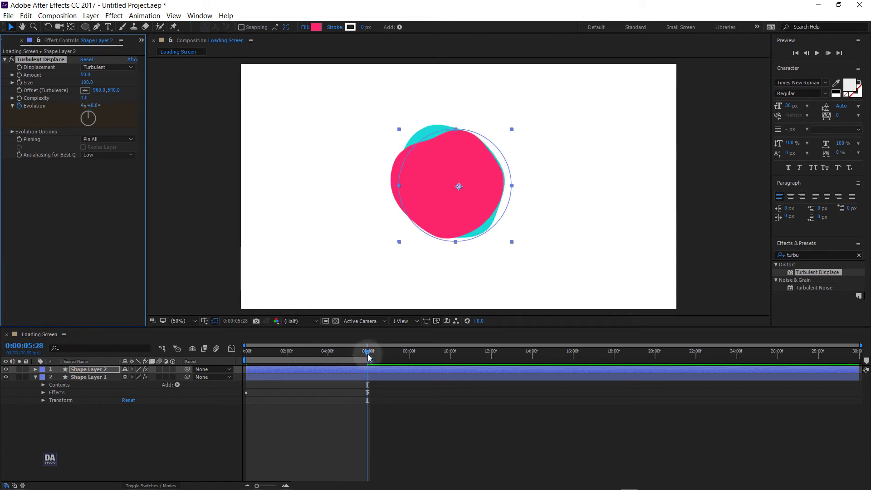
drag(368, 352, 235, 368)
key(space)
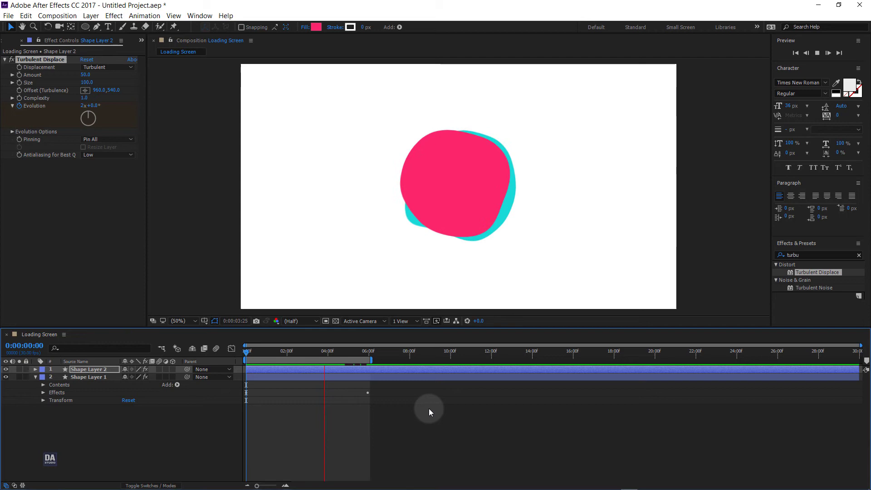
- Stop playback and set the pink blob layer's blending mode to Darken
click(433, 425)
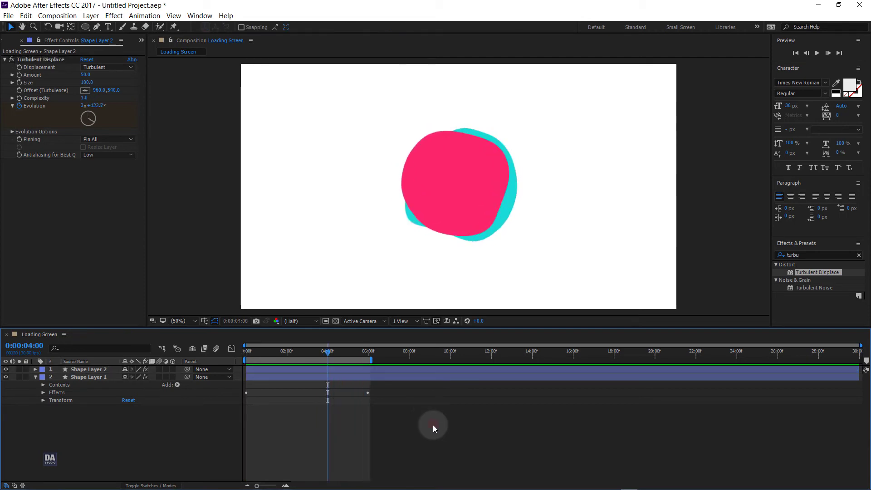
click(89, 369)
right_click(94, 369)
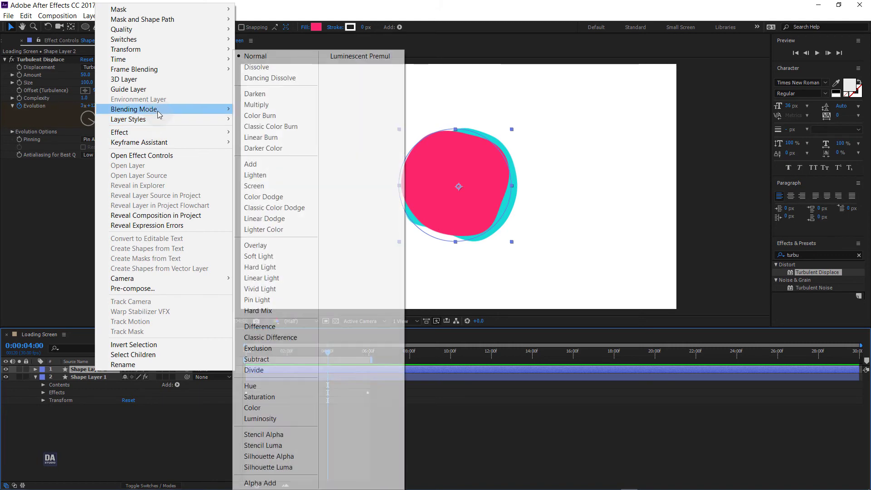
mouse_move(134, 109)
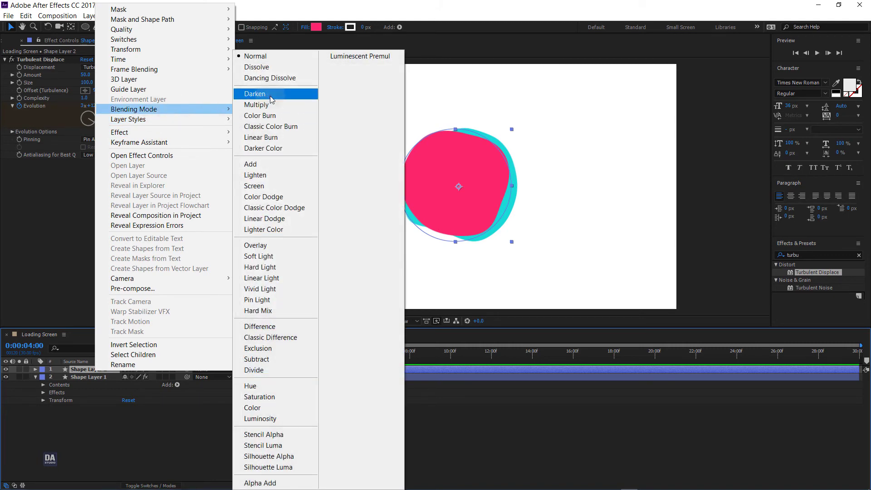
click(255, 94)
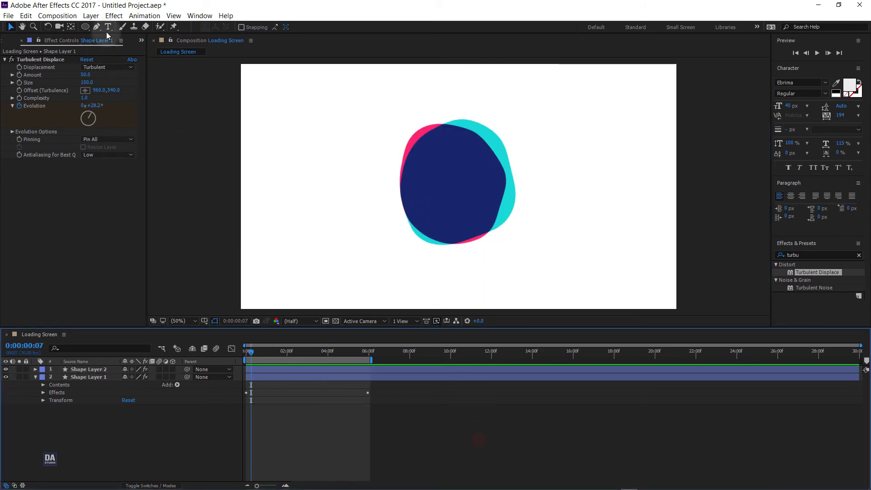
- Add LOADING... text over the blob and move it toward the centre
click(108, 28)
click(435, 184)
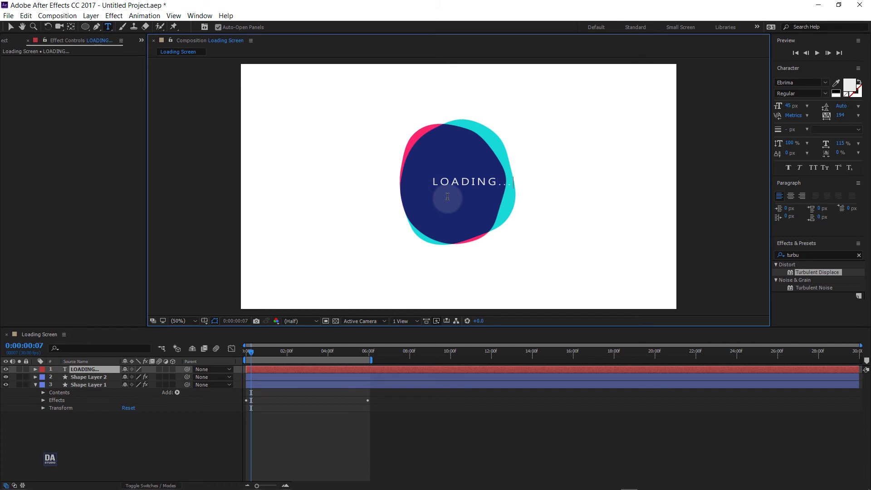
key(v)
drag(466, 183, 455, 188)
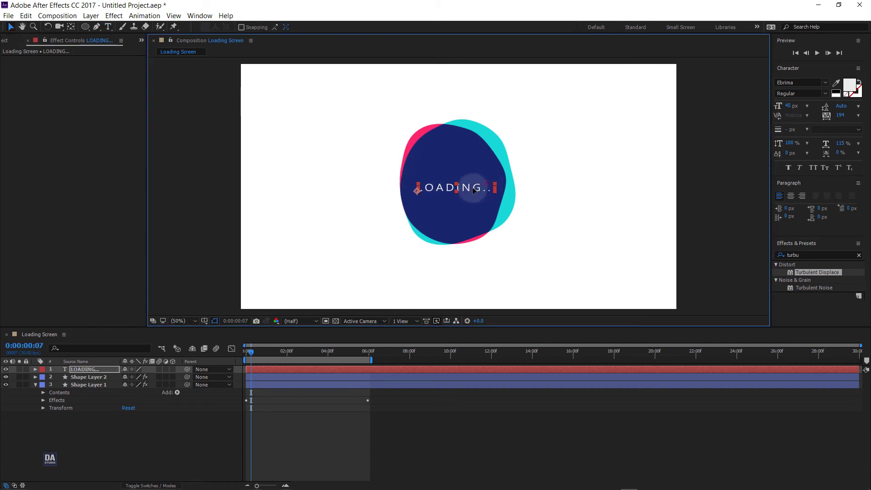
- Widen the text's letter tracking, centre it, and preview from the start
drag(836, 117, 842, 120)
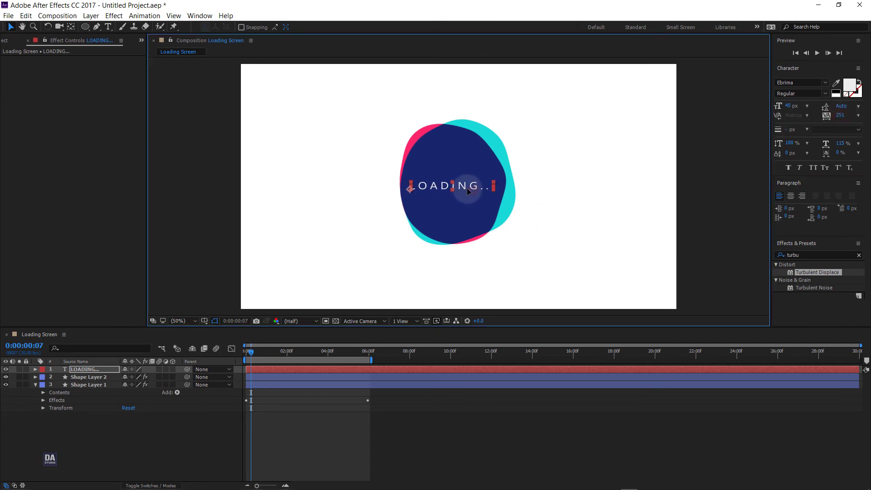
click(469, 430)
drag(428, 192, 436, 190)
click(169, 310)
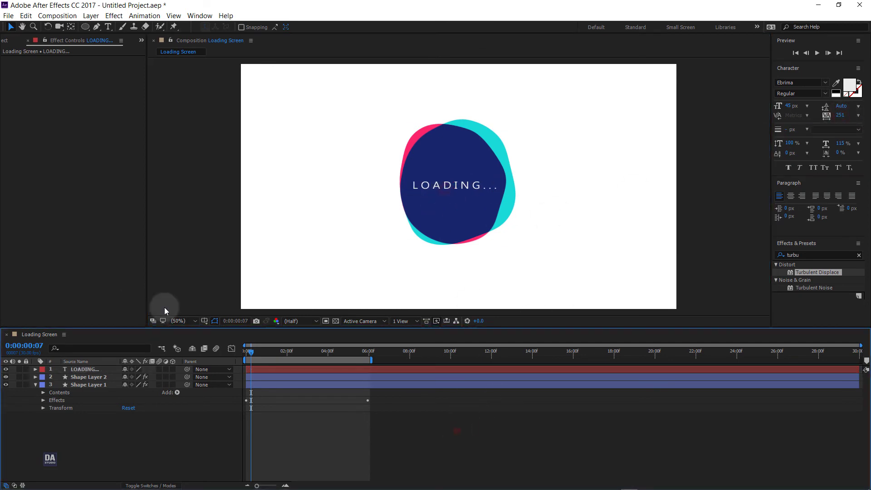
click(251, 354)
drag(251, 354, 246, 354)
key(space)
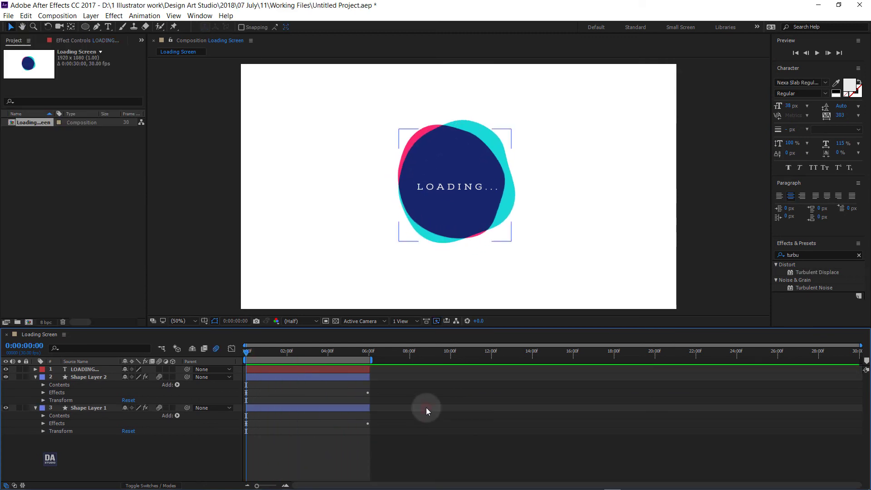
- Apply the Bullet Train preset to the LOADING... text layer and preview it
double_click(90, 369)
click(809, 255)
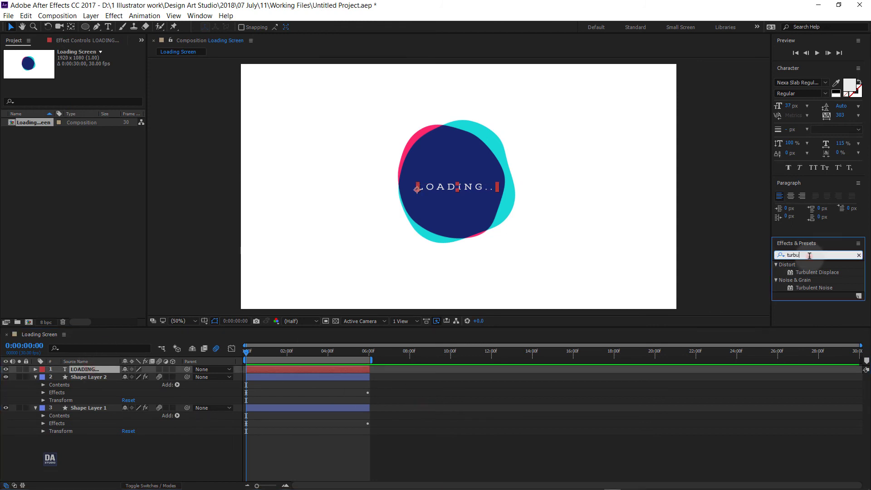
text(bullet)
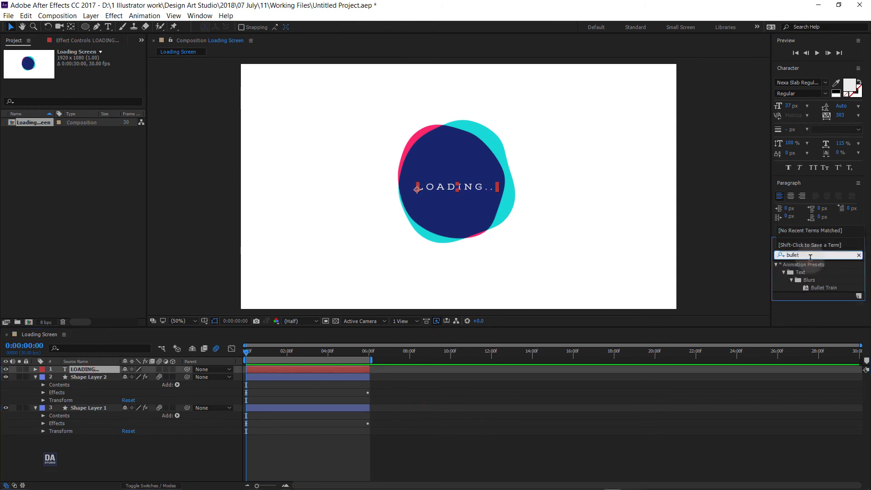
click(823, 288)
drag(821, 291, 468, 194)
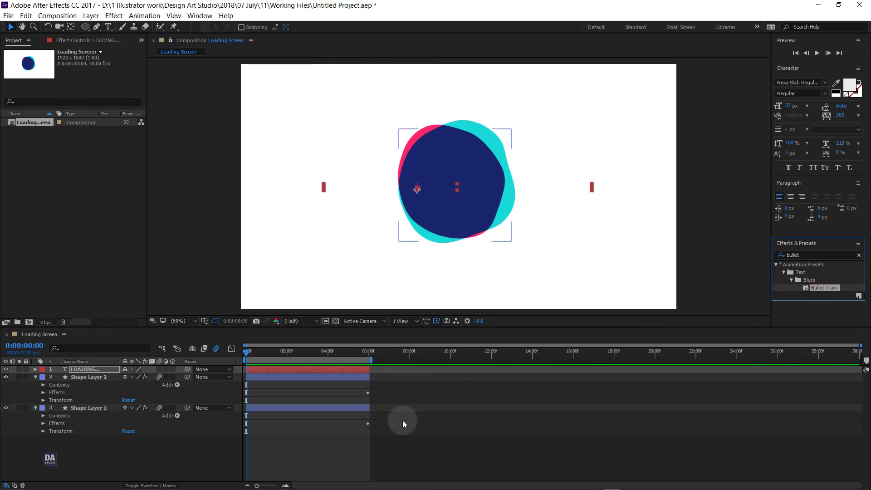
key(space)
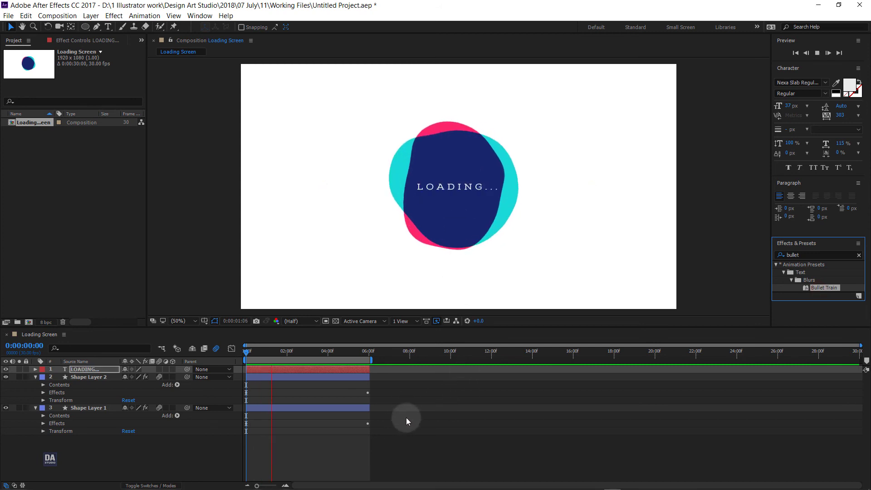